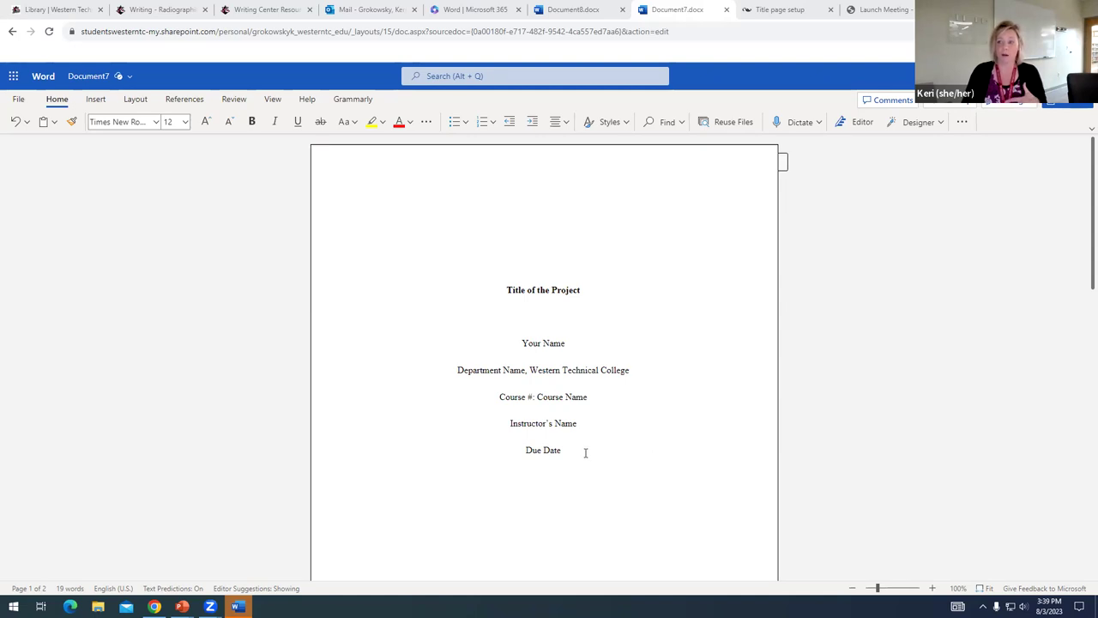
Step: Look over the title page and the blank second page of the document
scroll(593, 444, "down", 3)
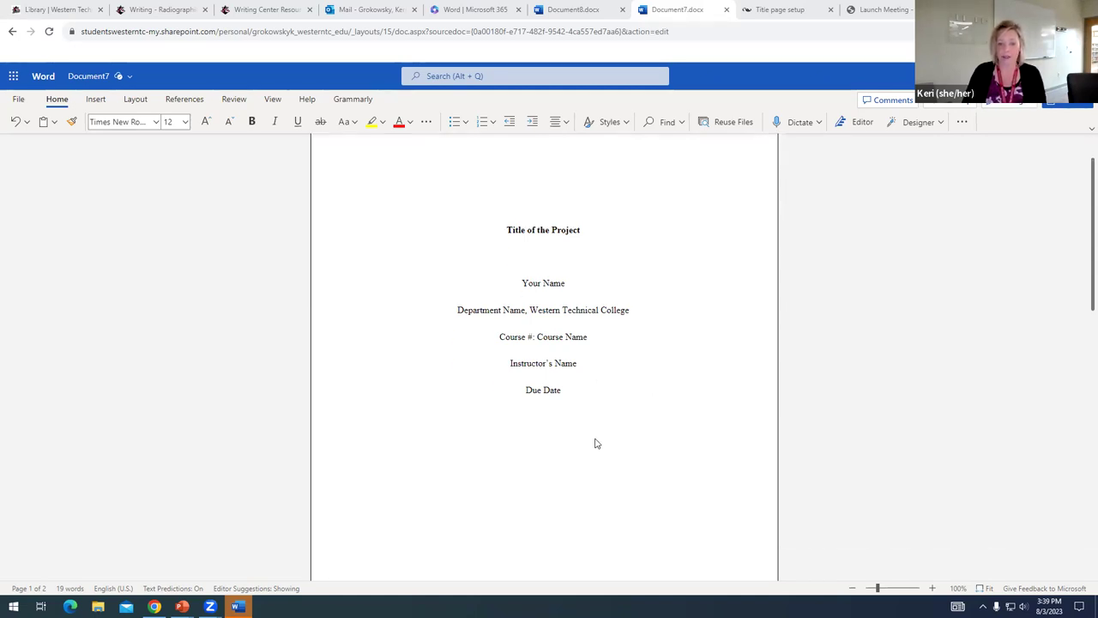
scroll(592, 436, "down", 3)
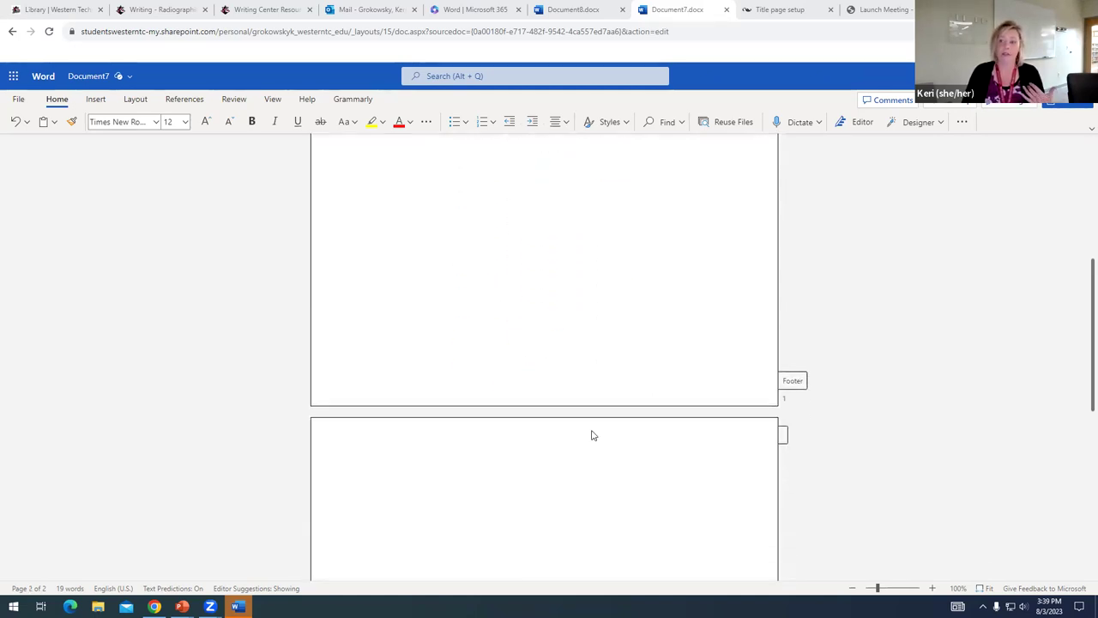
scroll(515, 441, "down", 1)
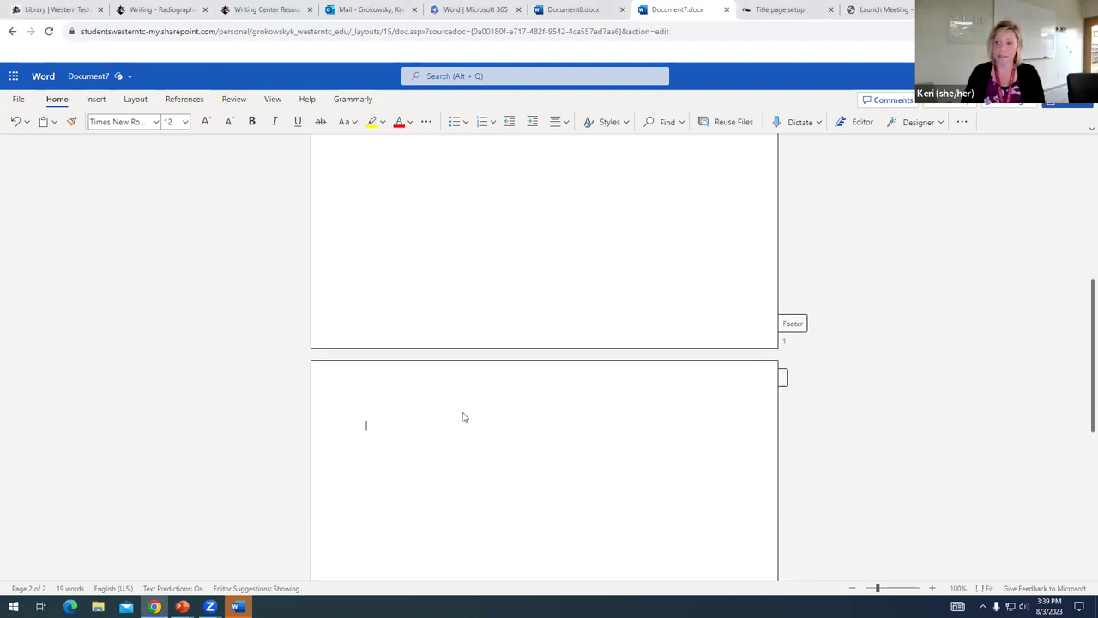
scroll(471, 418, "up", 4)
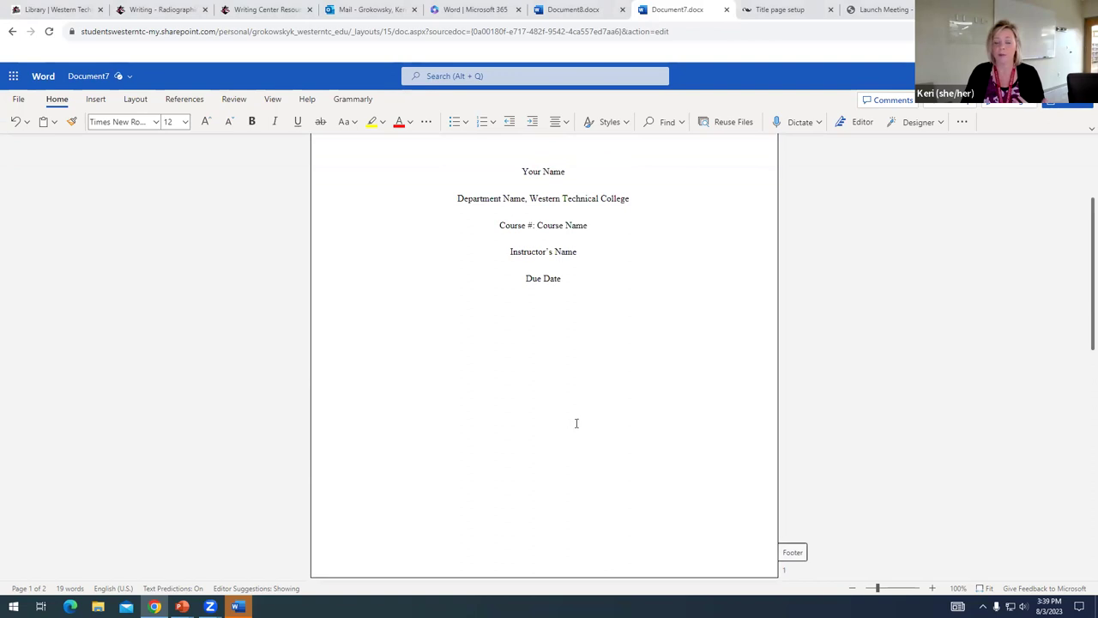
scroll(598, 400, "up", 3)
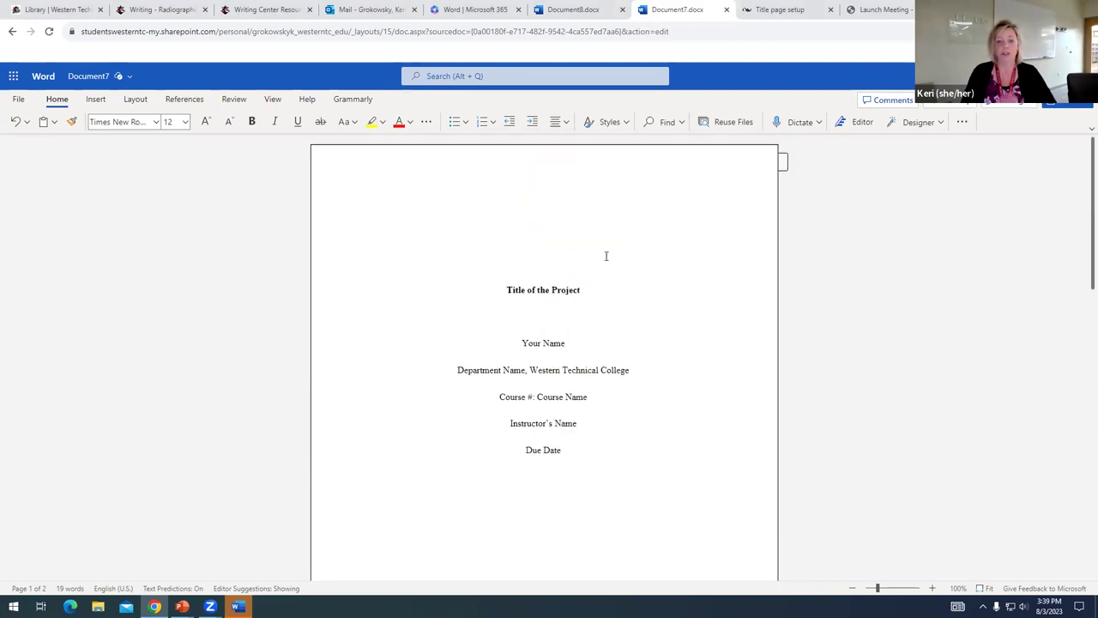
scroll(601, 441, "down", 12)
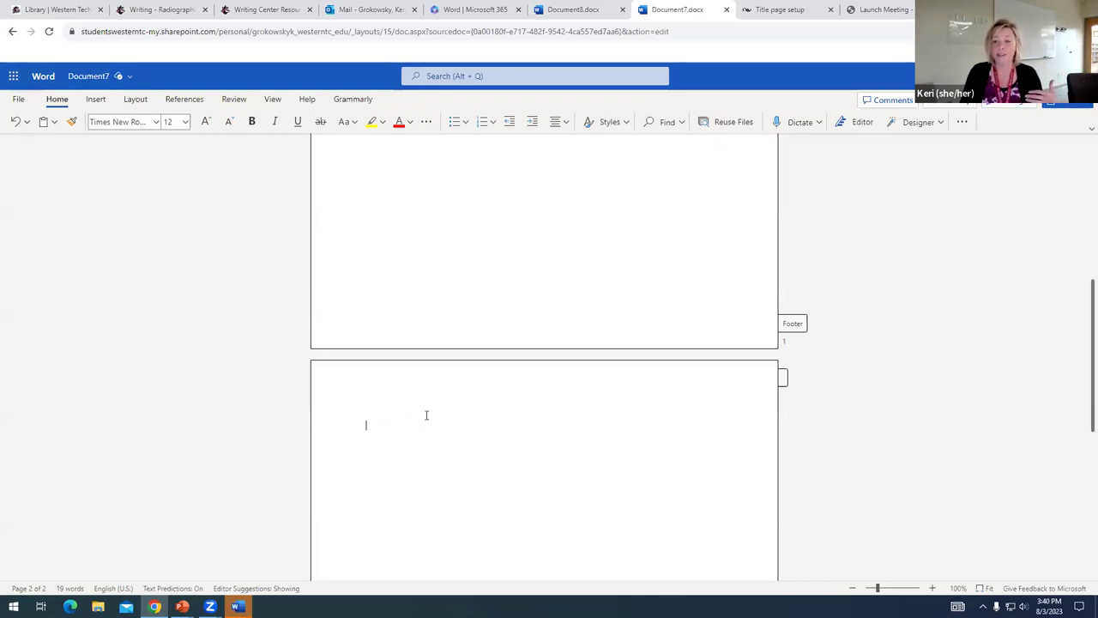
scroll(424, 415, "up", 5)
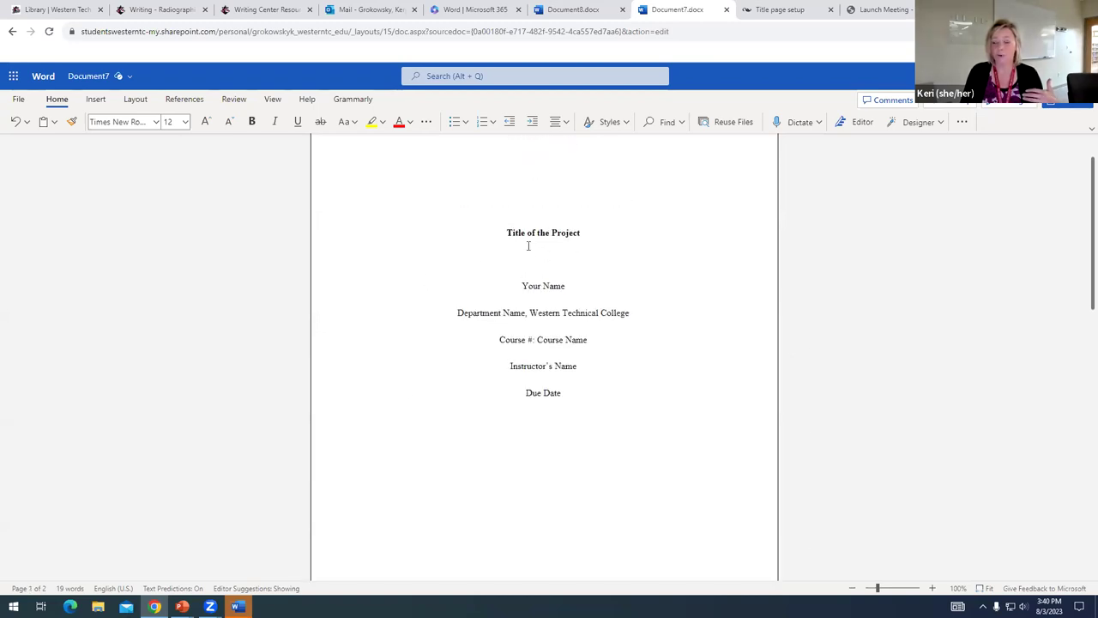
scroll(446, 365, "down", 5)
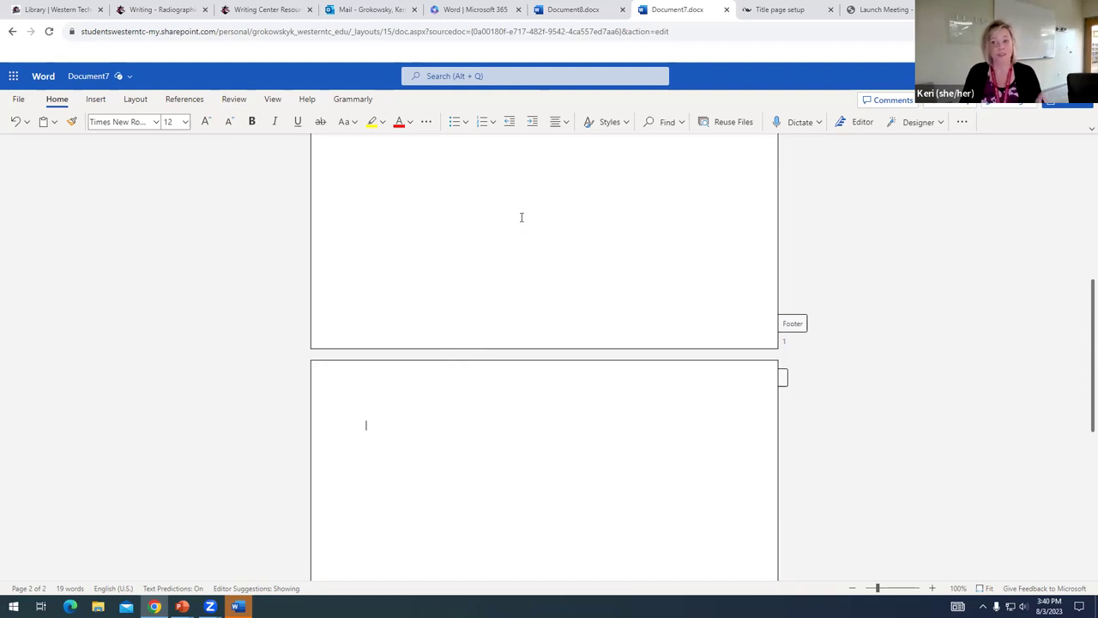
Step: Add the centered, bold headings "Introduction" and "Conclusion" on page 2, leaving an empty line between them
left_click(565, 125)
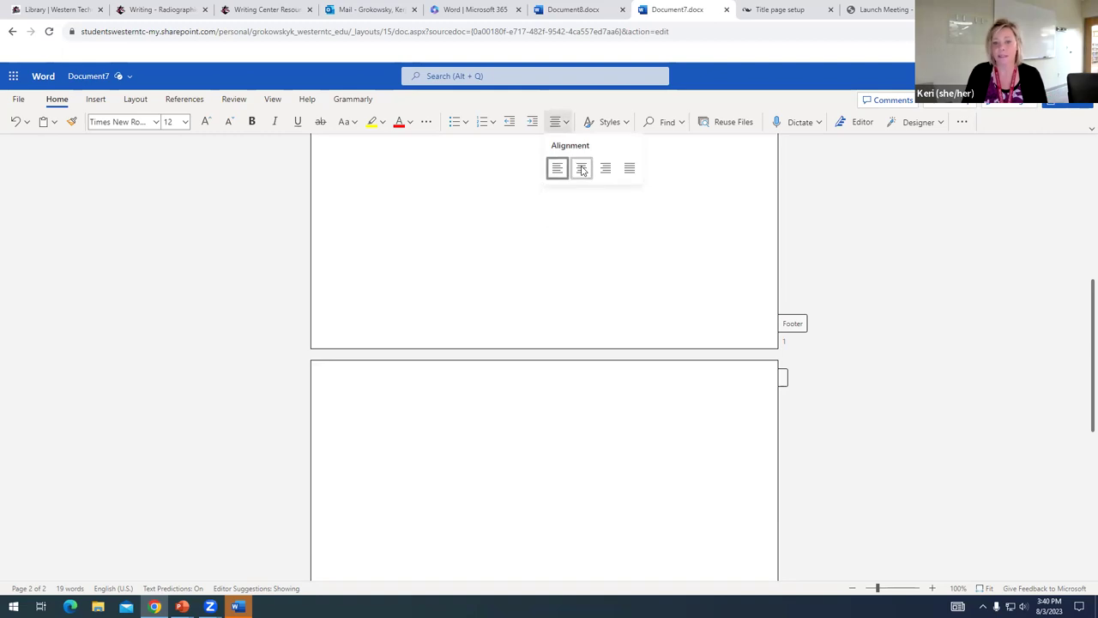
left_click(582, 170)
left_click(252, 122)
type("Int")
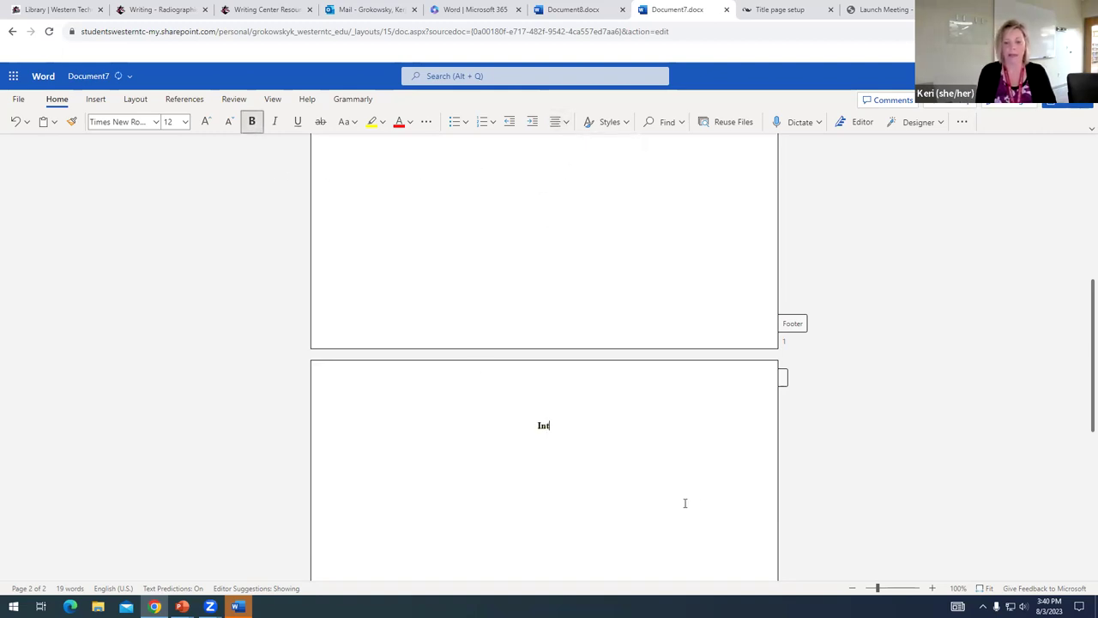
type("roduction  ")
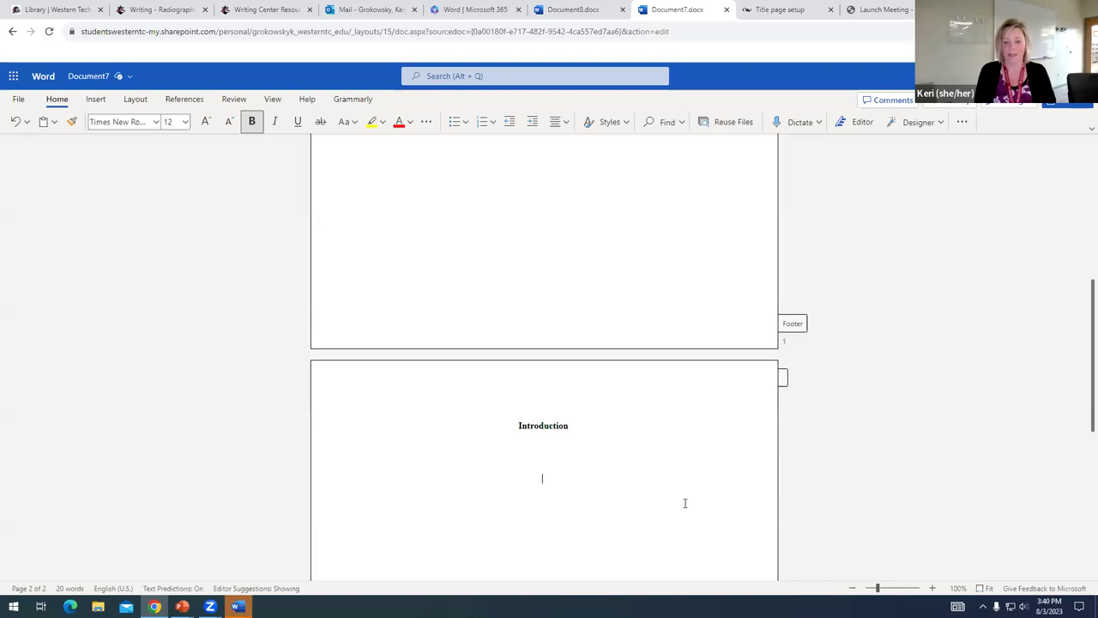
type("Conclusion")
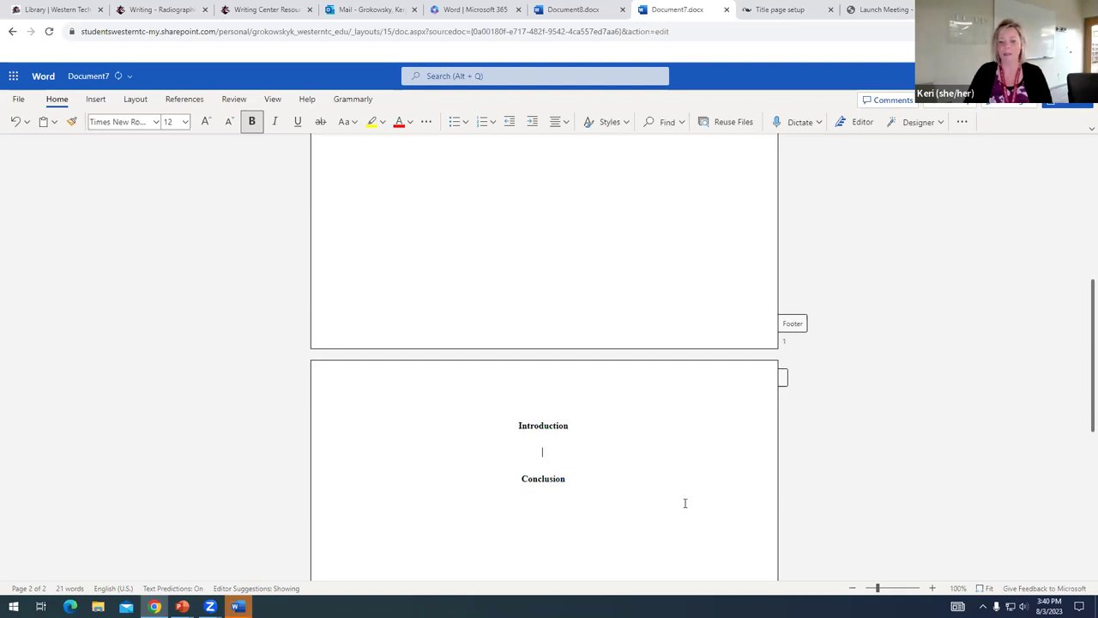
Step: Enter the heading "Symptoms of Sleep Disorders" on the empty line between Introduction and Conclusion
key("Up")
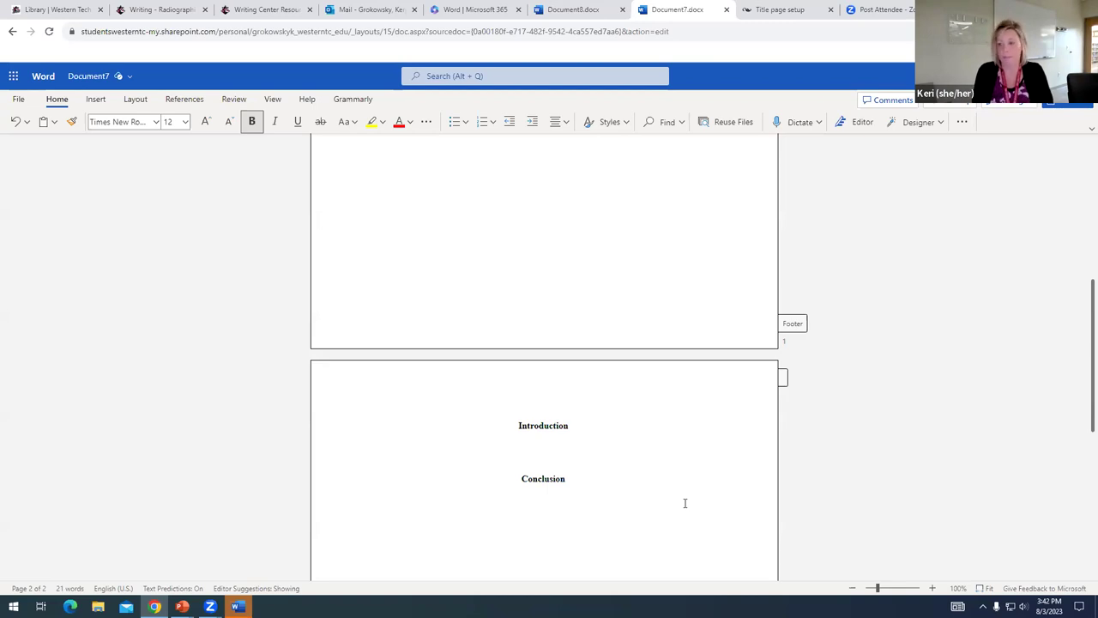
type("Sympt")
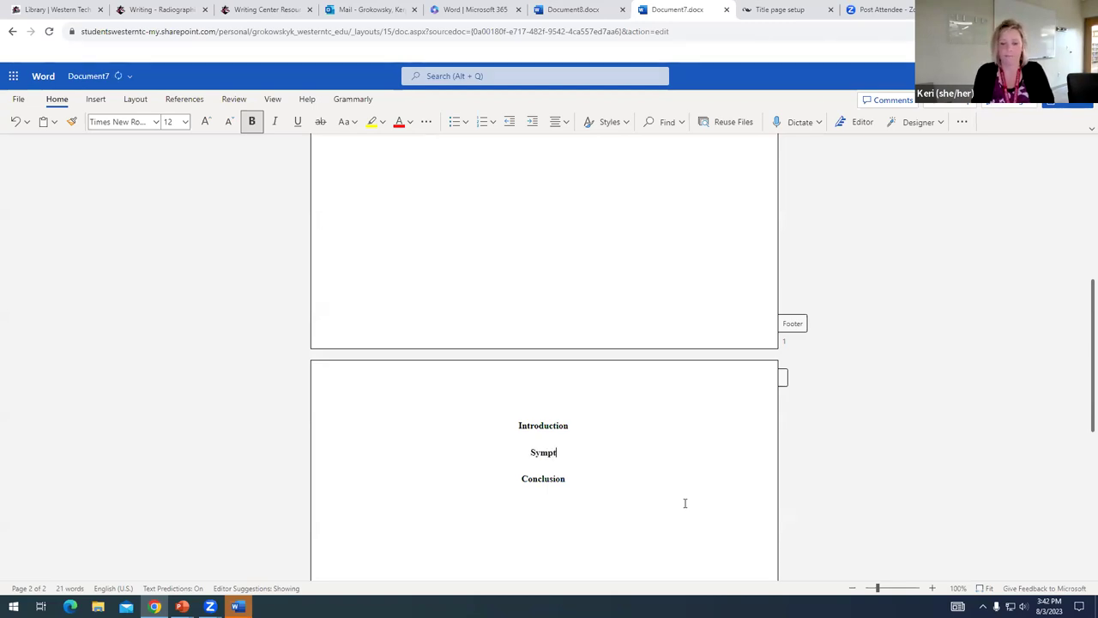
type("oms of Sleep ")
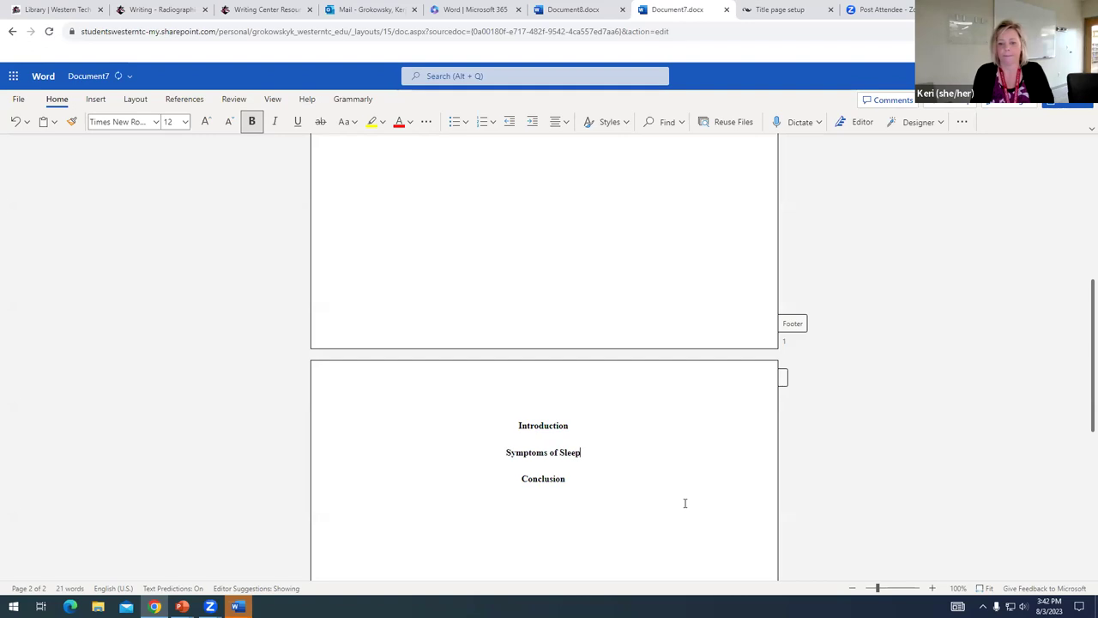
type("Disorders")
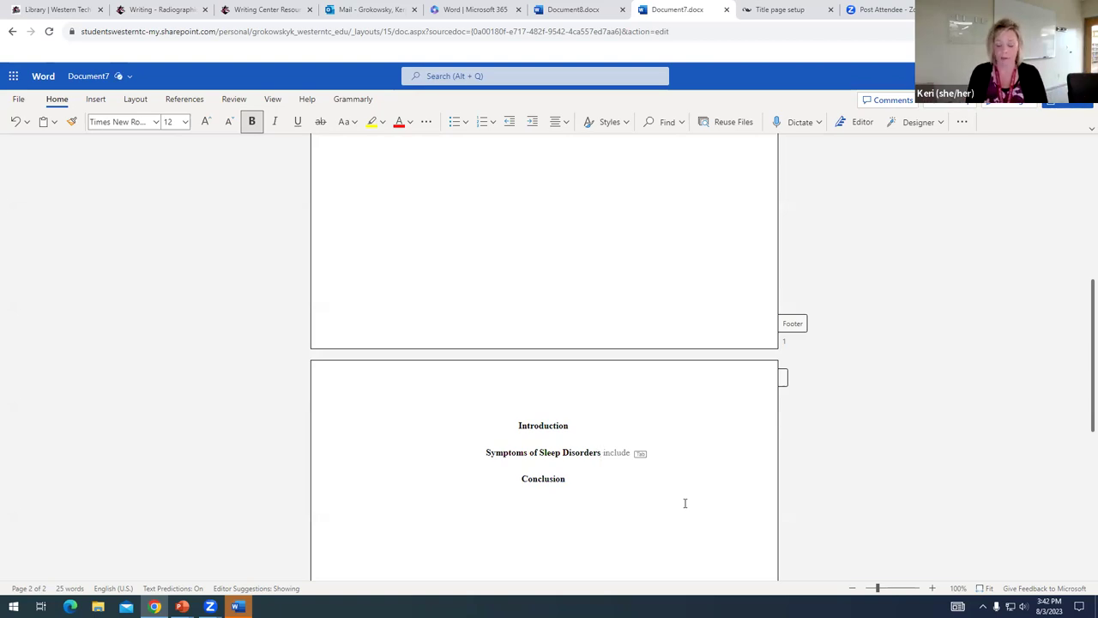
Step: Add the headings "Causes of the Sleep Disorders" and "Treatment of Sleep Disorders" on separate lines below the Symptoms heading
key("Return")
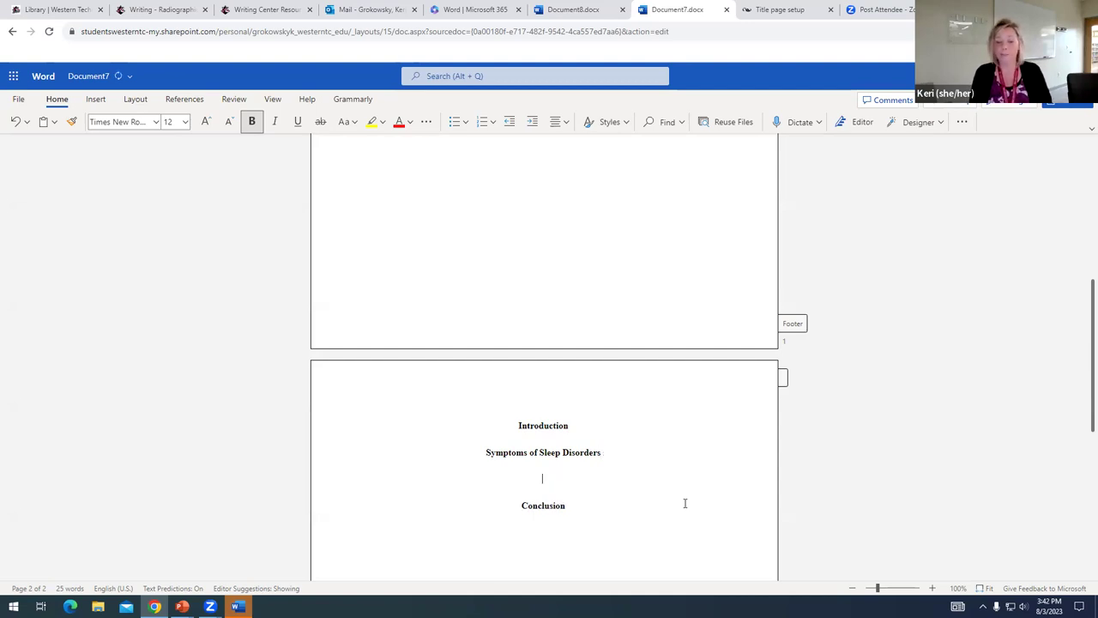
type("Causes ")
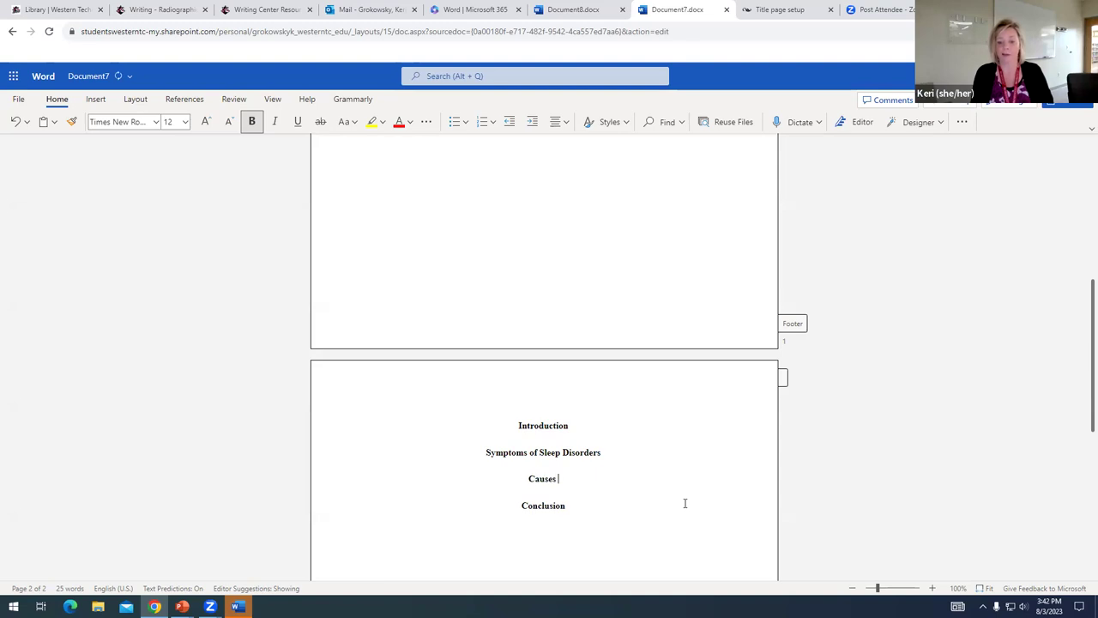
type("of the Sleep Di")
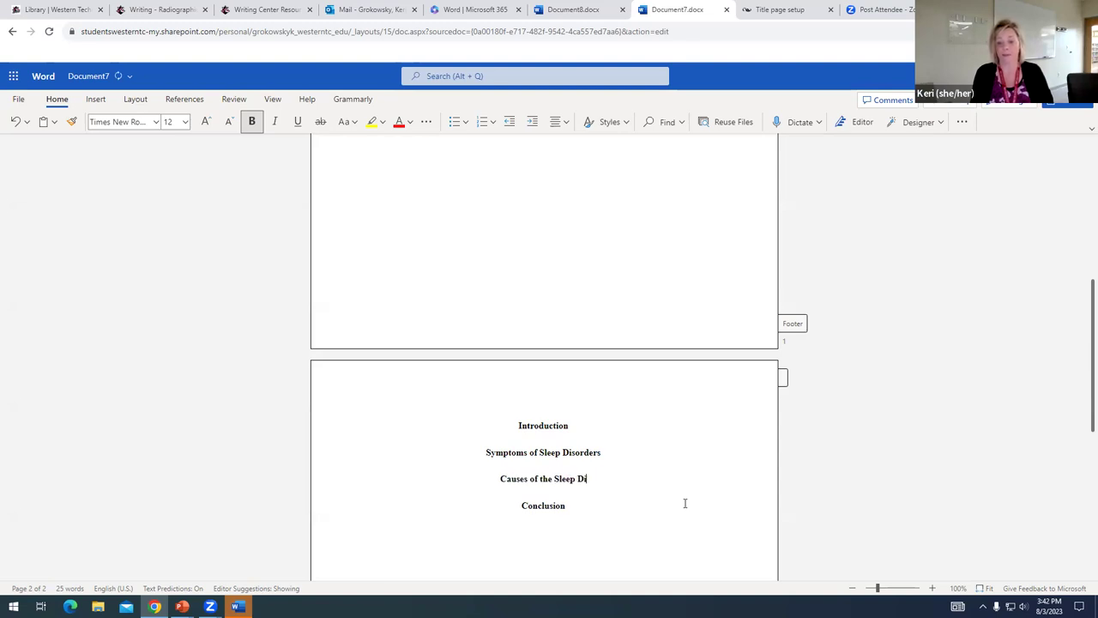
type("sorders")
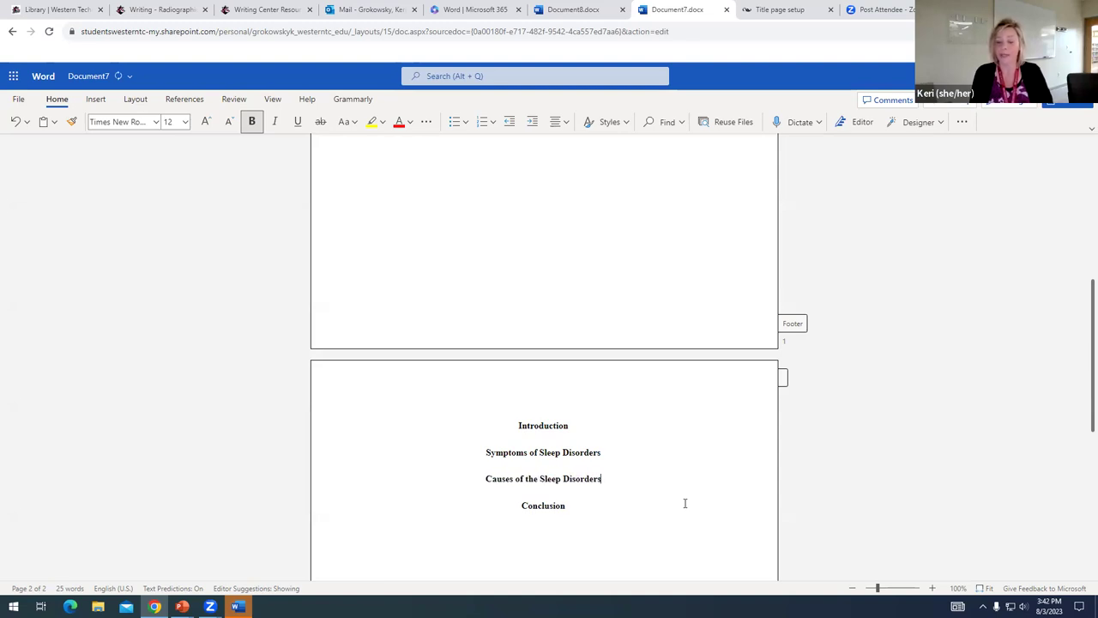
key("Return")
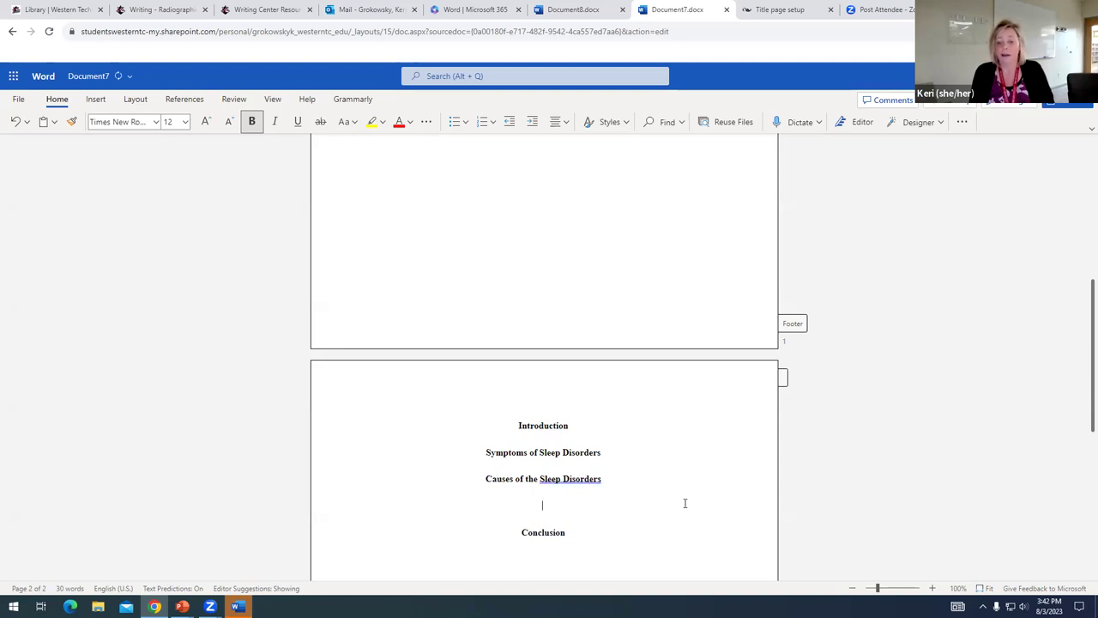
type("Treatment of Sleep Disorders")
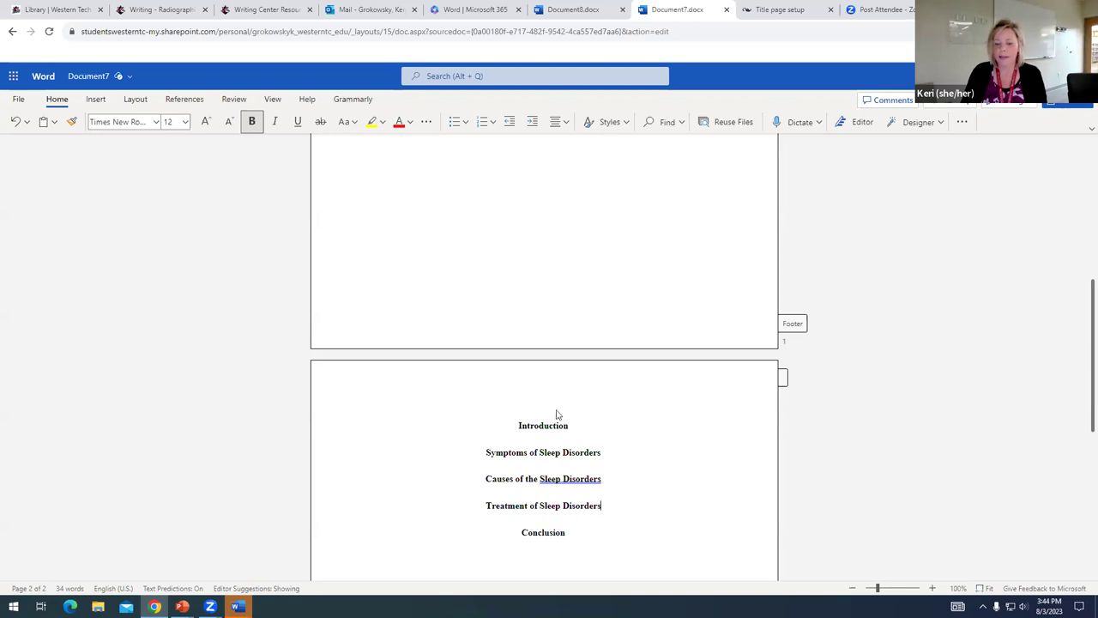
Step: Add a left-aligned, non-bold line of placeholder text "Alskdjf;jas" directly beneath the Introduction heading
key("Return")
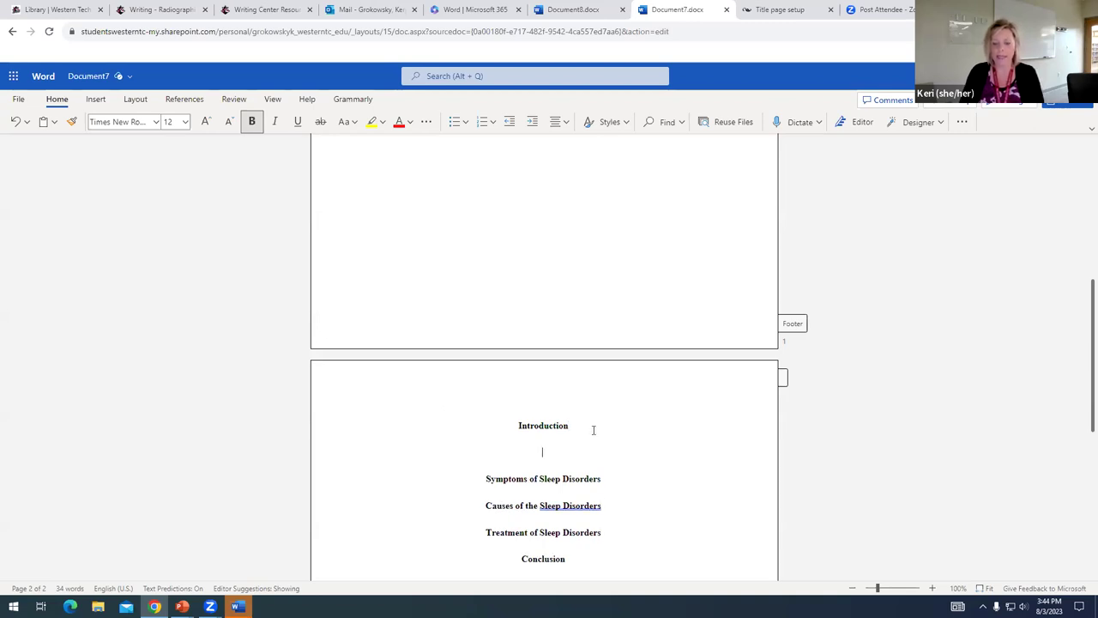
left_click(566, 124)
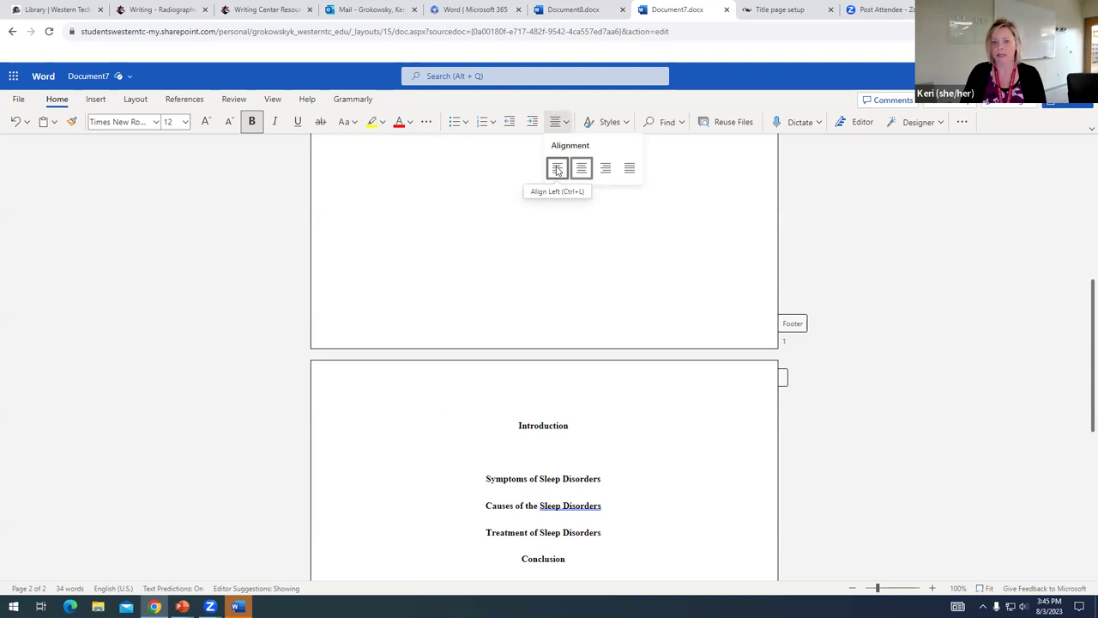
left_click(556, 170)
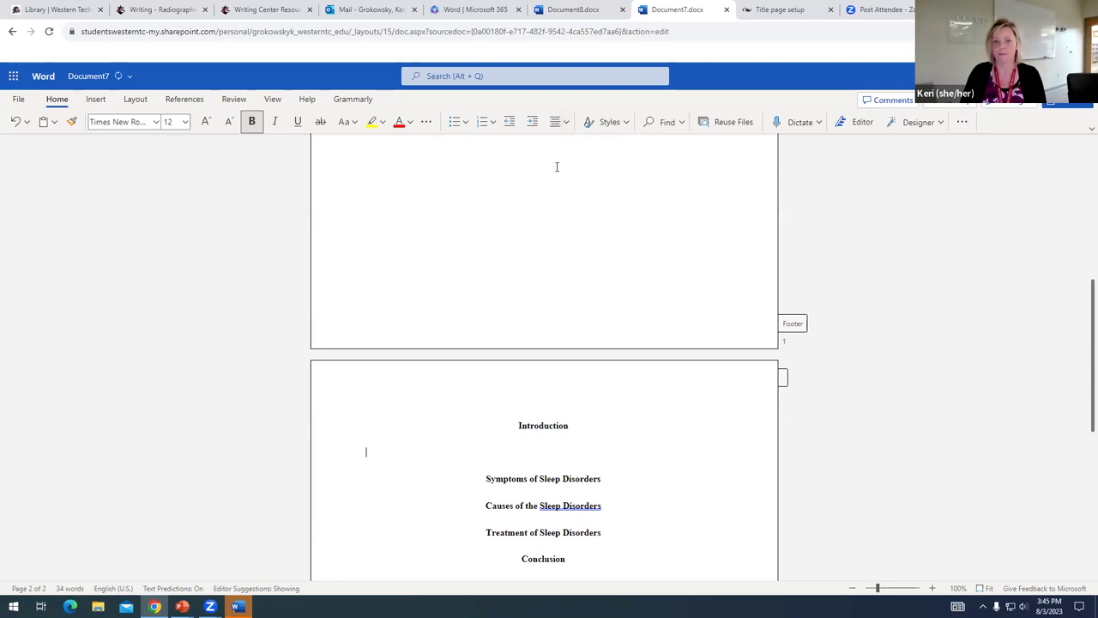
left_click(253, 123)
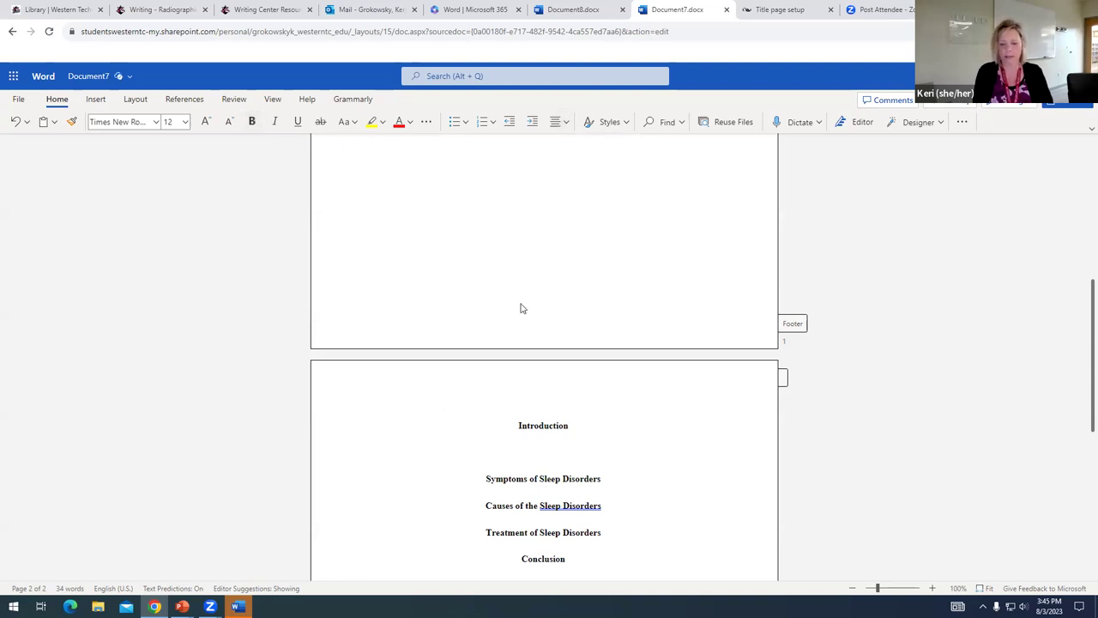
type("Alskdjf;jas")
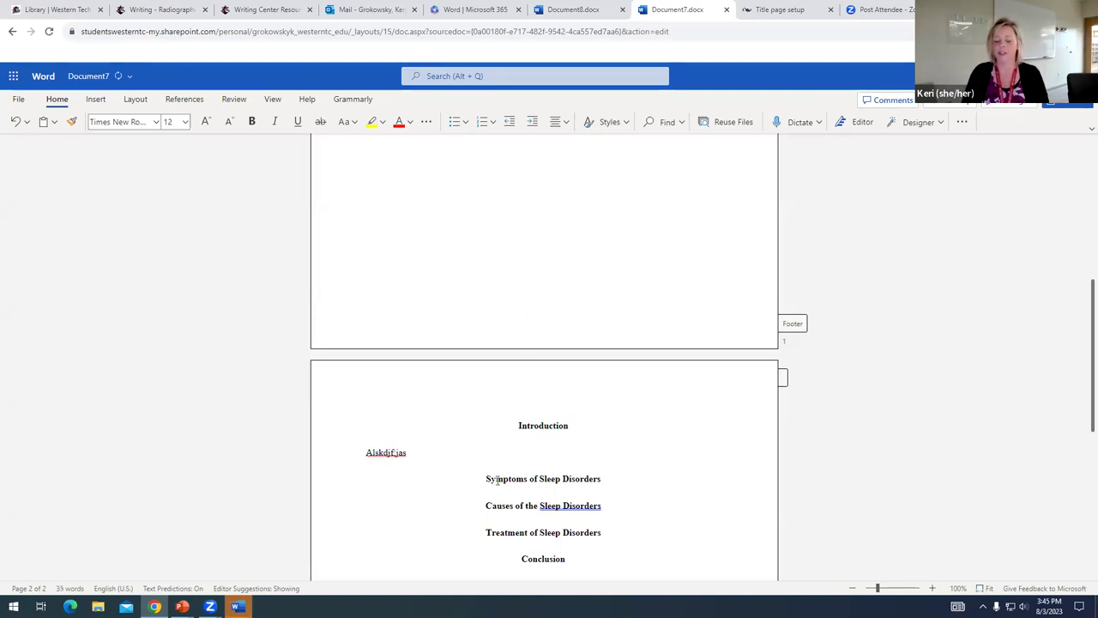
Step: Delete the placeholder text and its line beneath the Introduction heading
left_click_drag(434, 451, 337, 448)
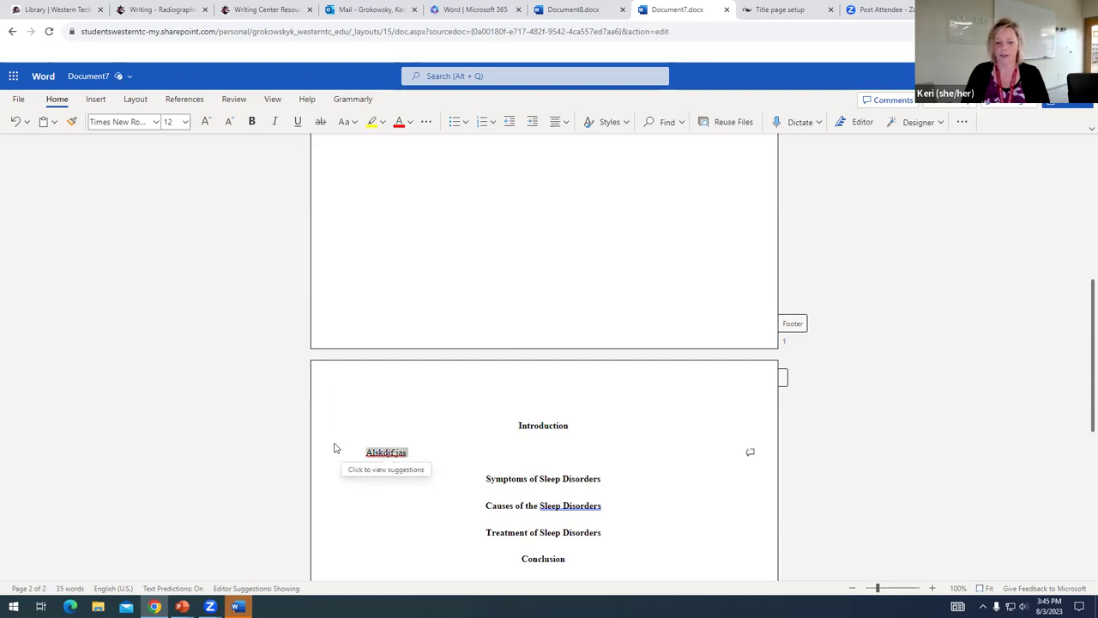
key("Delete")
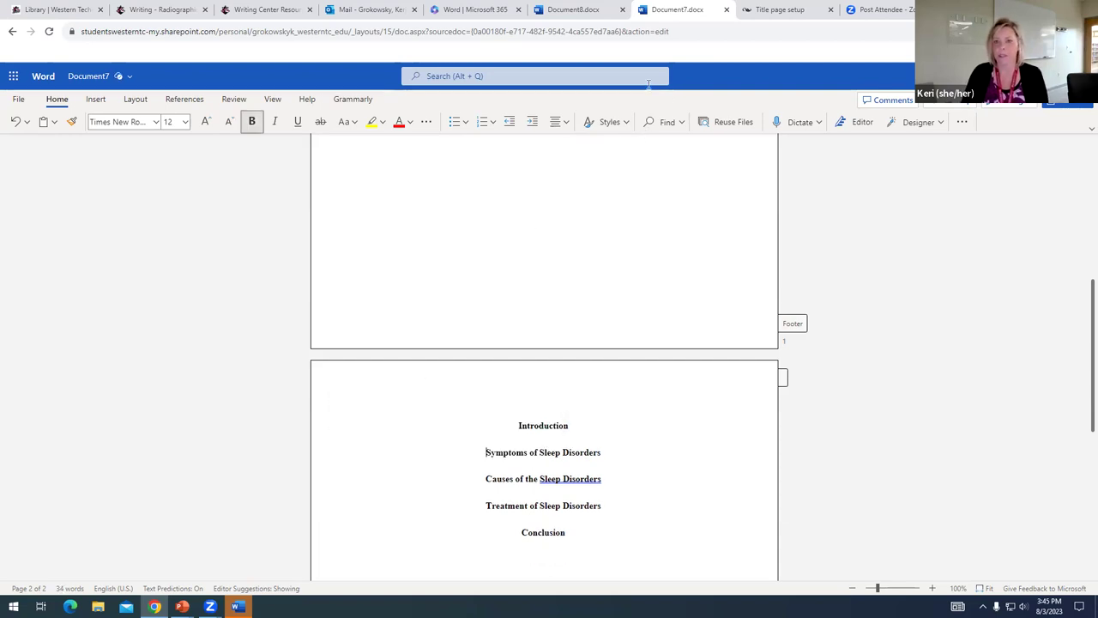